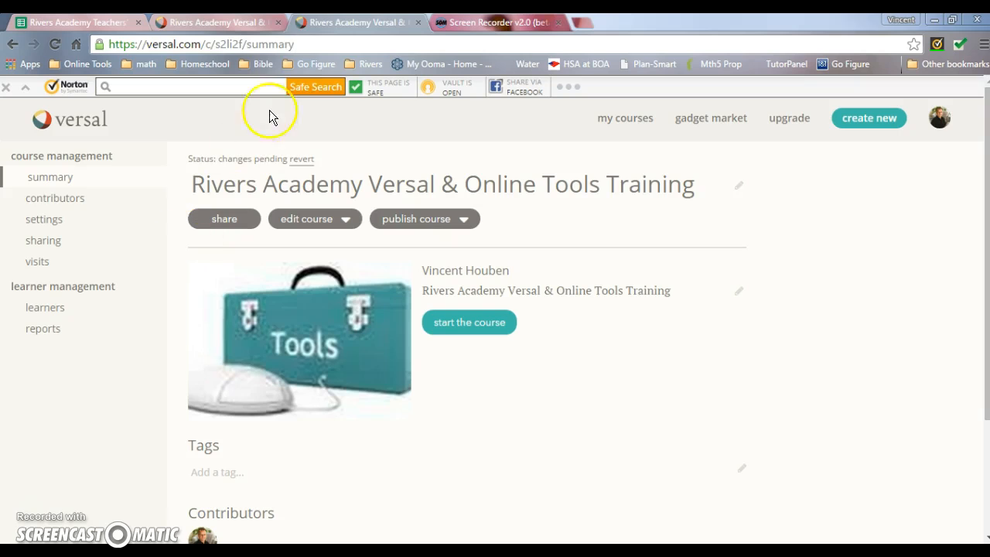
Open the Rivers Academy Versal & Online Tools Training course and read the instructions for creating a new course
{"action": "left_click_drag", "start_coordinate": [313, 44], "coordinate": [133, 45]}
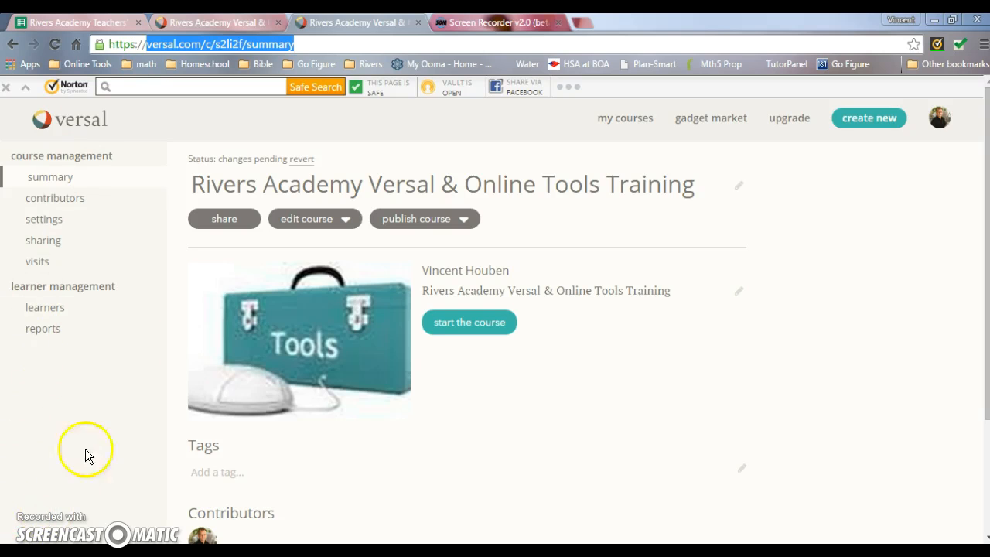
{"action": "left_click", "coordinate": [481, 24]}
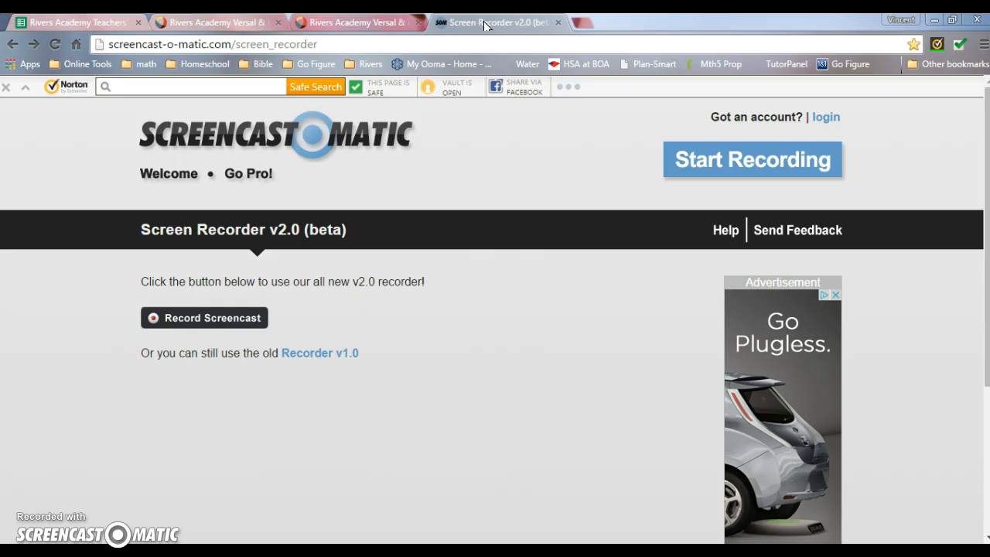
{"action": "left_click", "coordinate": [371, 25]}
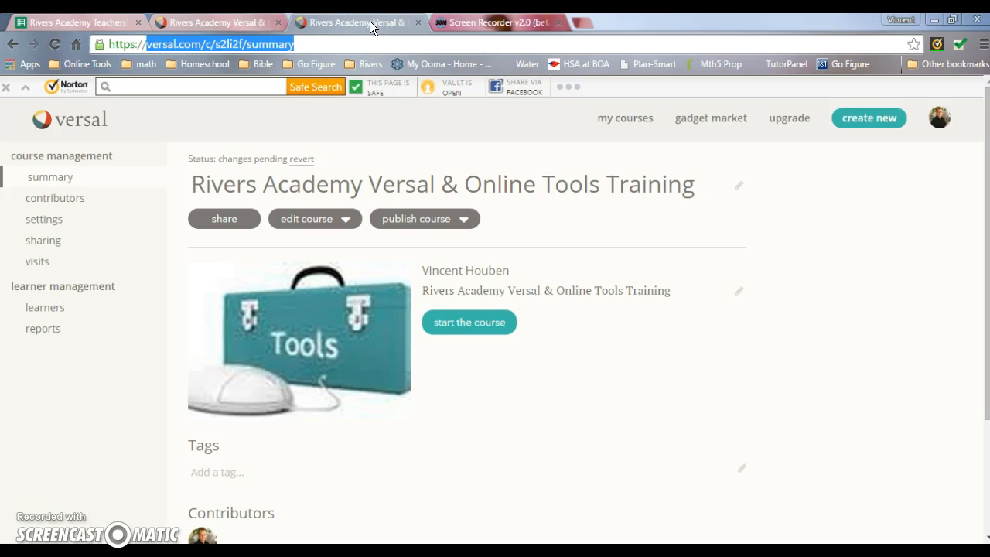
{"action": "left_click", "coordinate": [469, 323]}
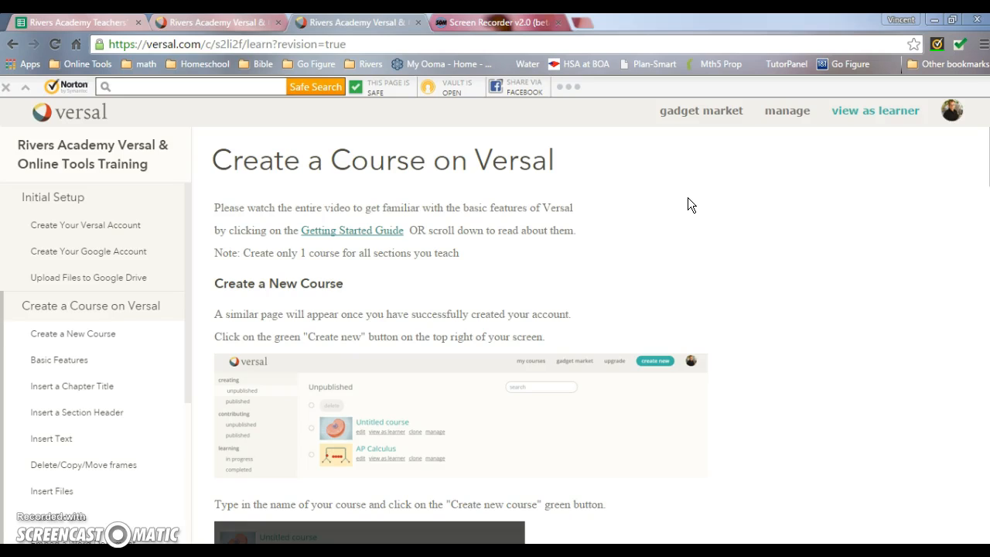
{"action": "scroll", "coordinate": [794, 301], "scroll_direction": "down", "scroll_amount": 3}
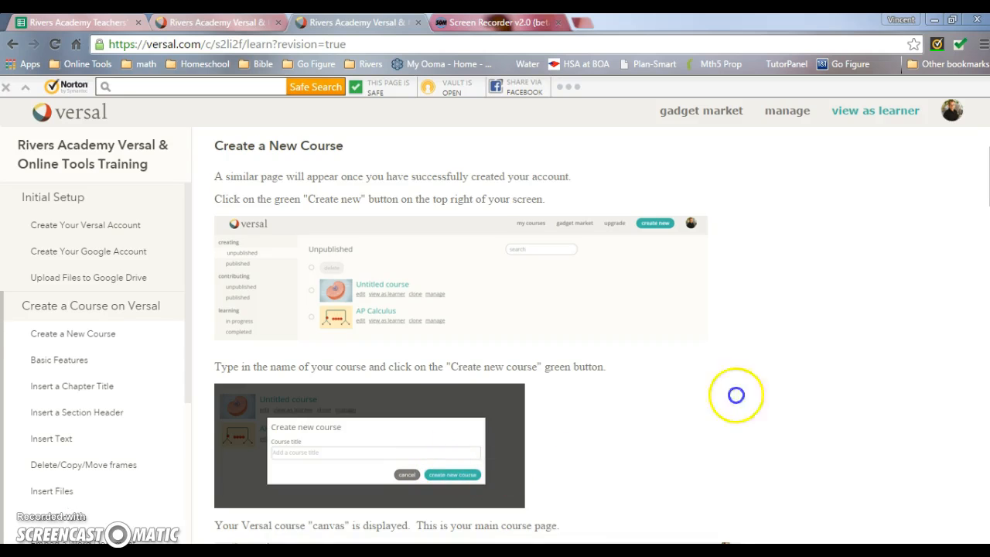
{"action": "scroll", "coordinate": [736, 395], "scroll_direction": "down", "scroll_amount": 3}
{"action": "scroll", "coordinate": [762, 260], "scroll_direction": "down", "scroll_amount": 2}
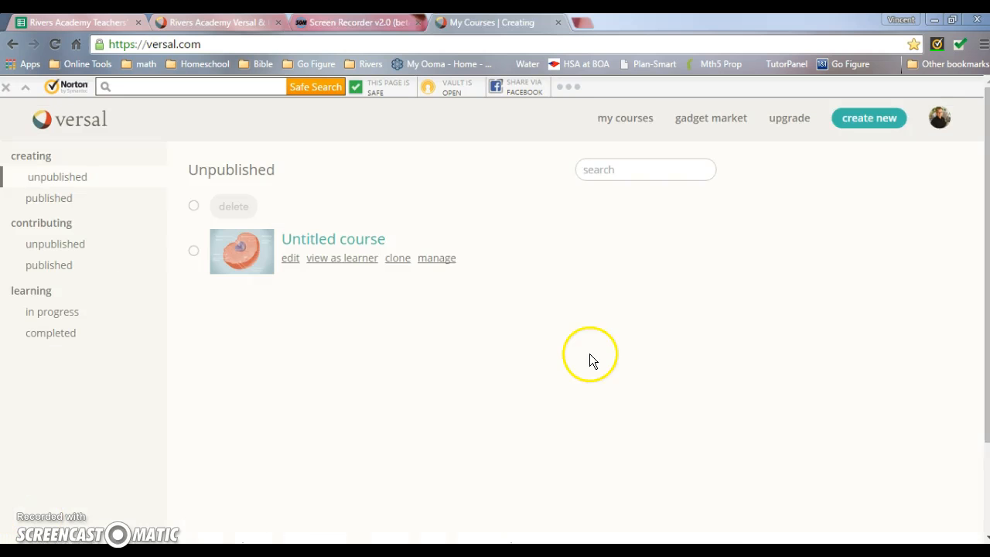
Create a new course titled "AP Calculus"
{"action": "left_click", "coordinate": [875, 121]}
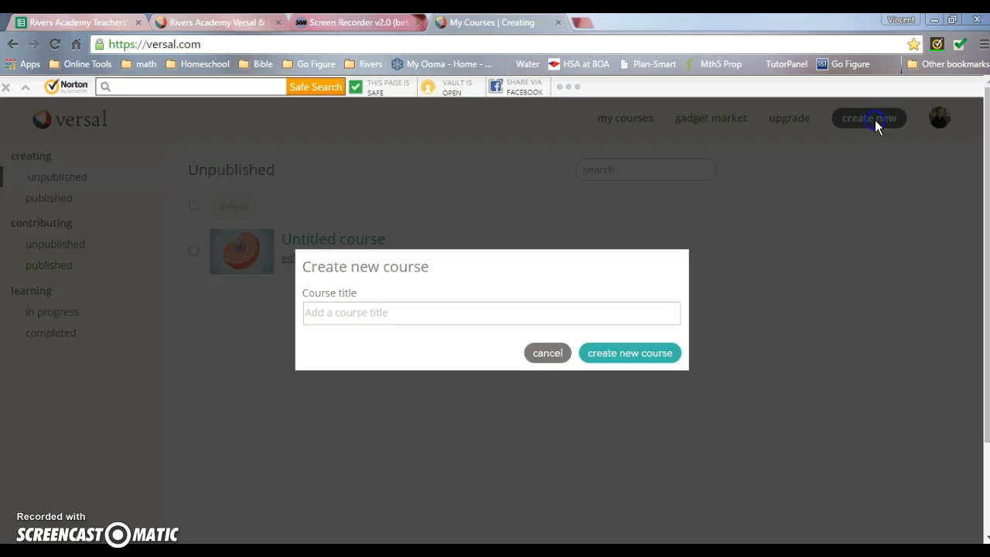
{"action": "left_click", "coordinate": [449, 312]}
{"action": "type", "text": "AP Calculus"}
{"action": "left_click", "coordinate": [595, 361]}
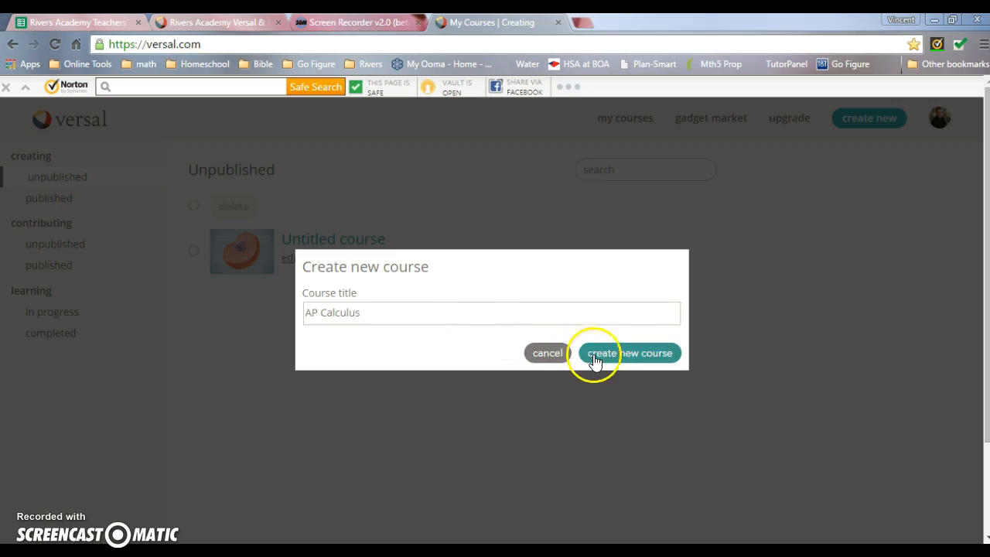
{"action": "left_click", "coordinate": [623, 354]}
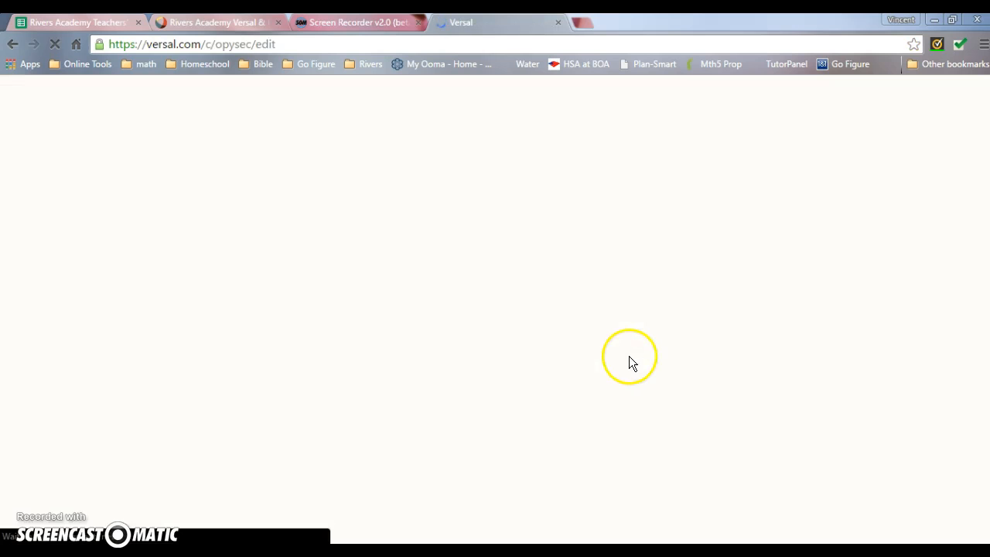
{"action": "left_click", "coordinate": [629, 356]}
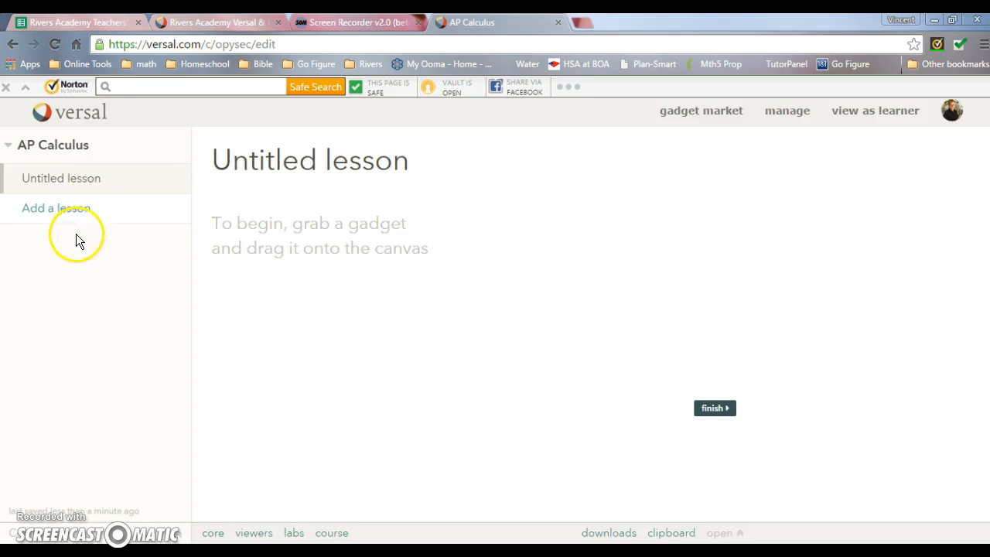
Rename the untitled lesson in the AP Calculus course as "Chapter 1"
{"action": "left_click", "coordinate": [411, 162]}
{"action": "left_click", "coordinate": [346, 167]}
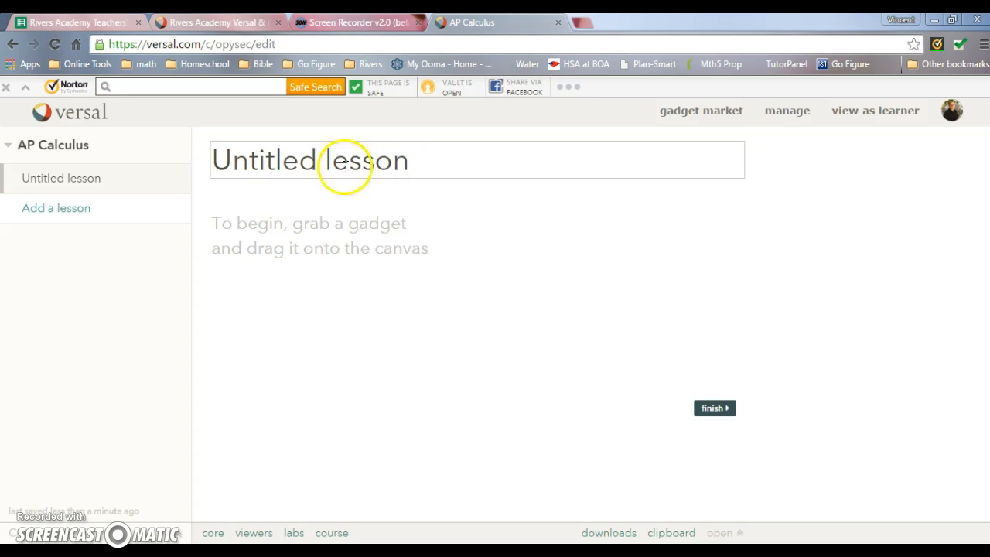
{"action": "left_click", "coordinate": [413, 160]}
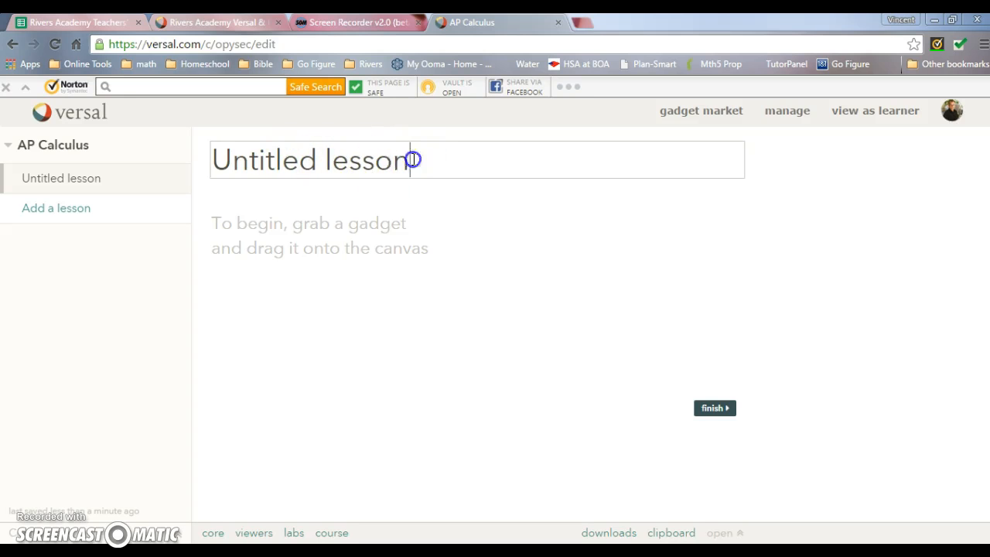
{"action": "left_click_drag", "start_coordinate": [413, 159], "coordinate": [214, 164]}
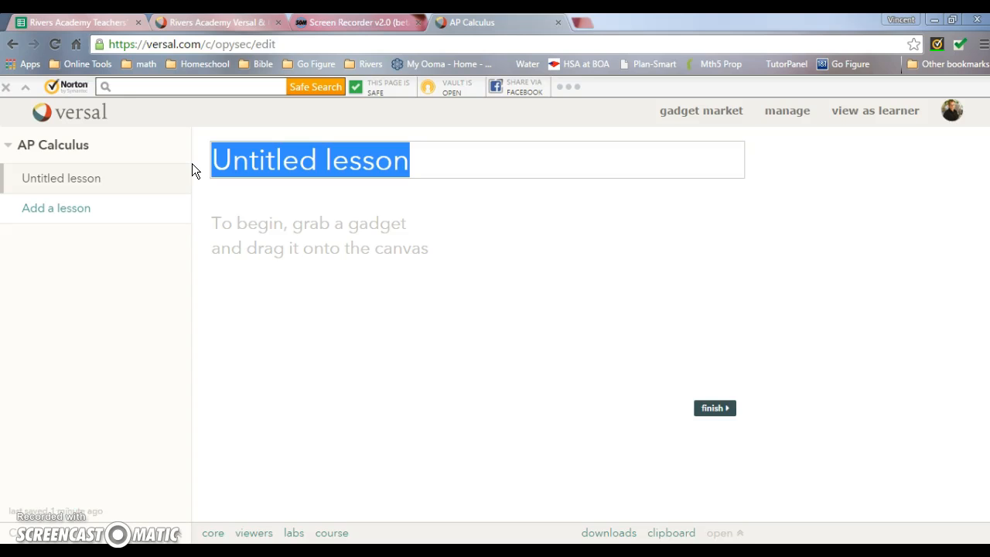
{"action": "type", "text": "Chapter 1"}
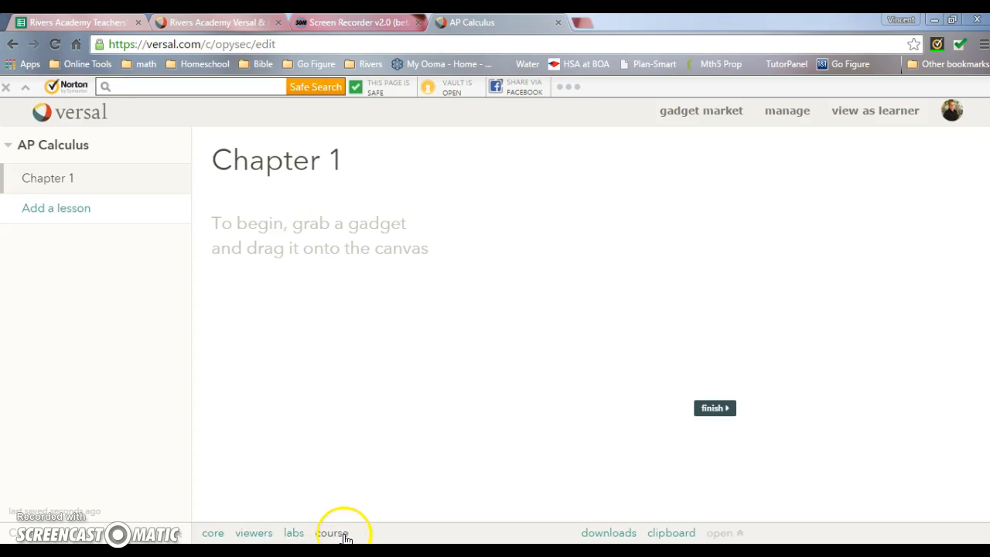
Add a section header gadget to the Chapter 1 lesson and title it "Introduction to Limits"
{"action": "left_click", "coordinate": [212, 534]}
{"action": "mouse_move", "coordinate": [232, 472]}
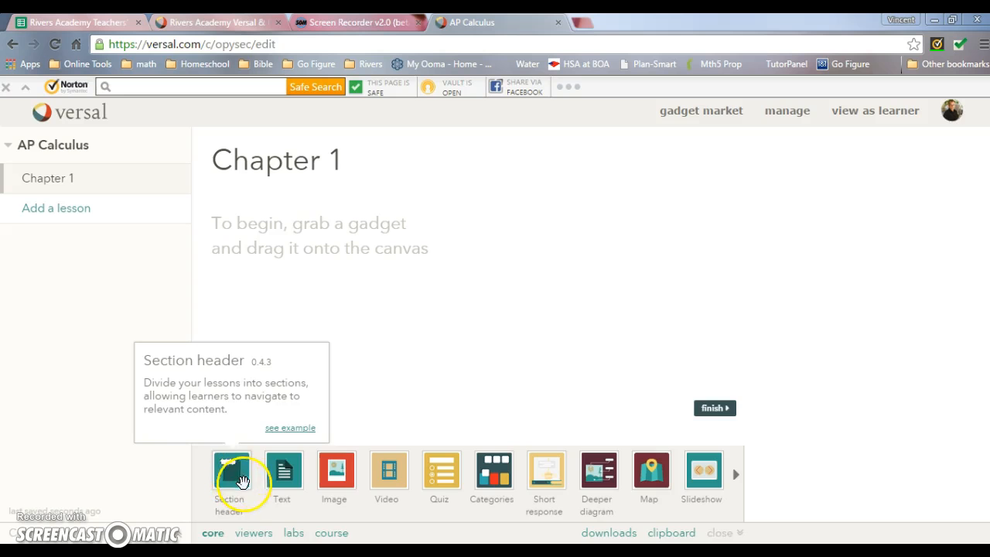
{"action": "mouse_move", "coordinate": [391, 500]}
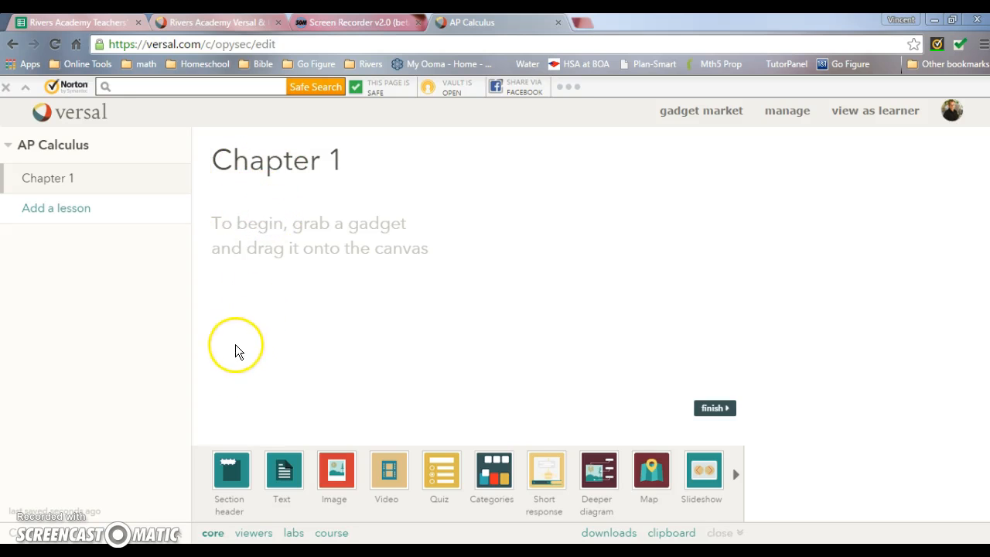
{"action": "left_click", "coordinate": [232, 470]}
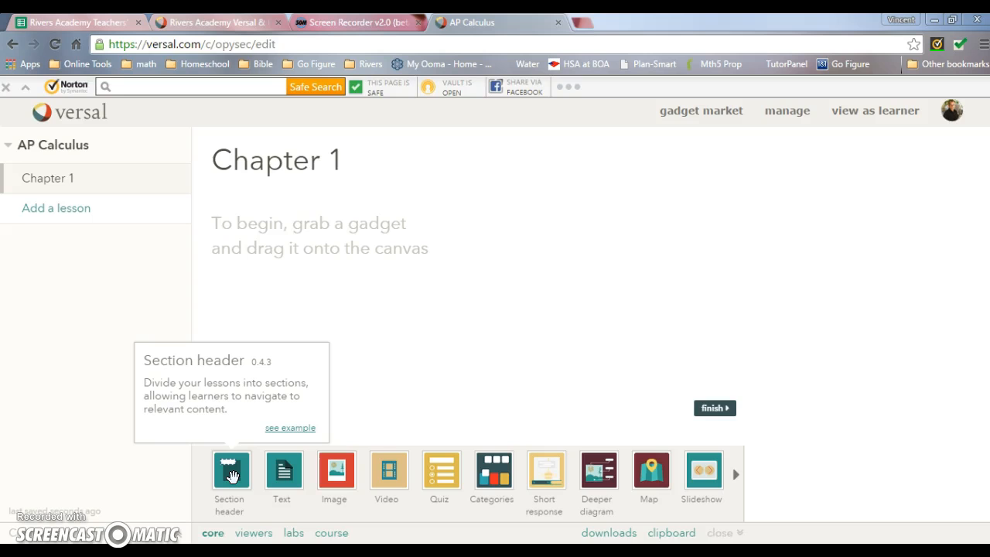
{"action": "left_click_drag", "start_coordinate": [232, 475], "coordinate": [265, 235]}
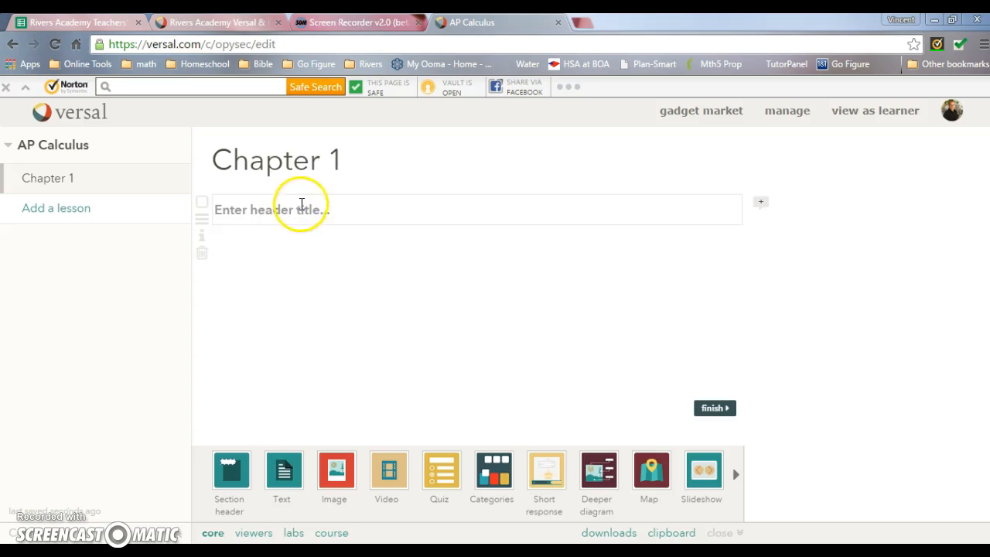
{"action": "left_click", "coordinate": [342, 209]}
{"action": "type", "text": "In"}
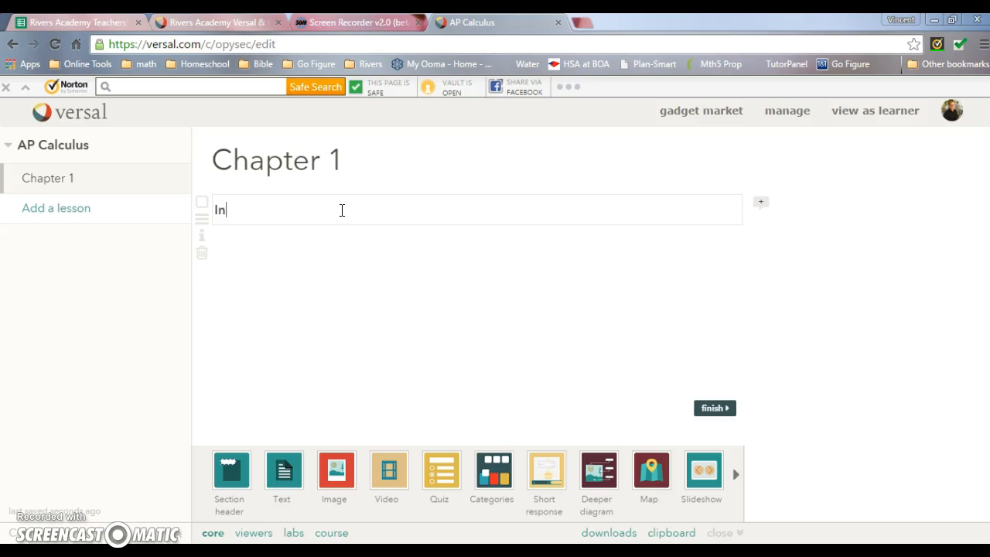
{"action": "type", "text": "troduction to Limits"}
{"action": "left_click", "coordinate": [360, 246]}
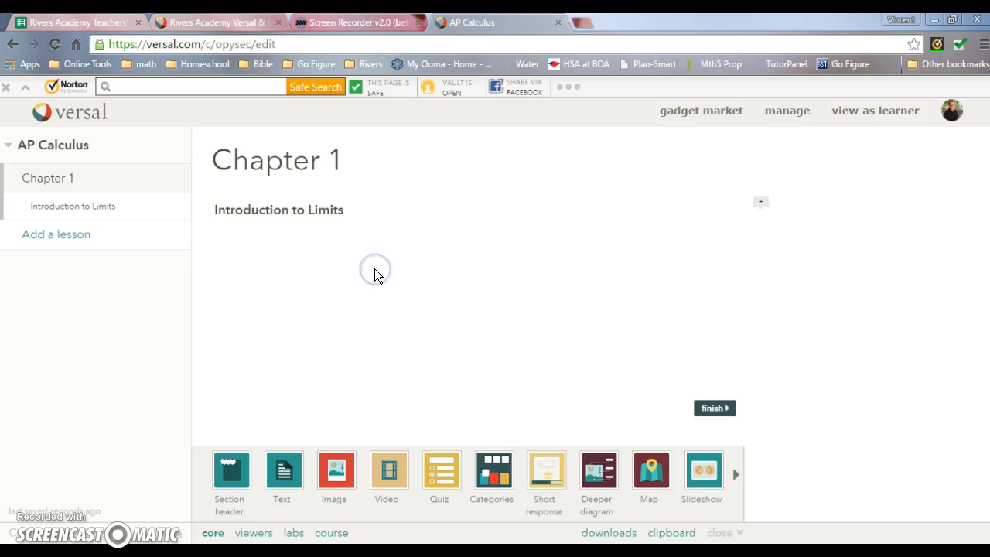
{"action": "left_click", "coordinate": [338, 208]}
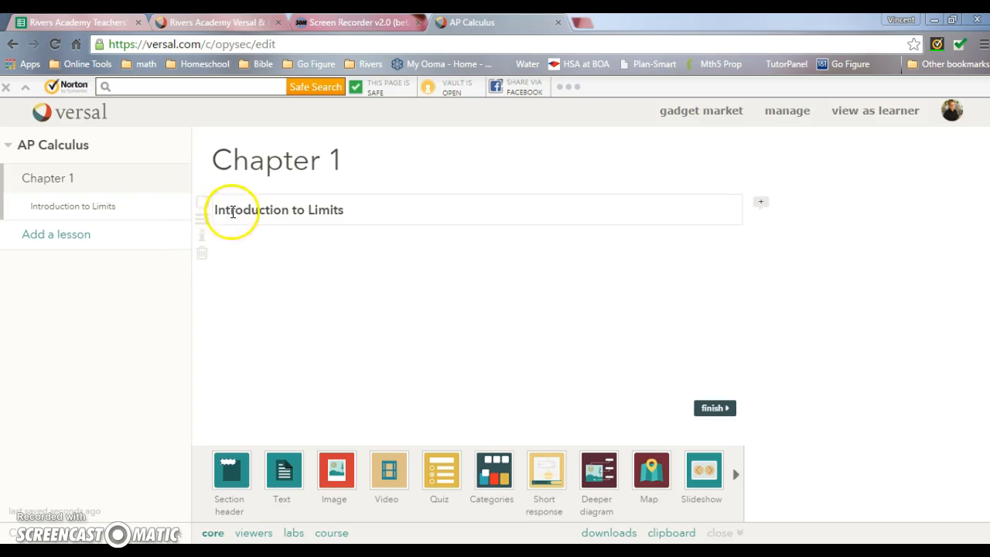
{"action": "left_click", "coordinate": [203, 257]}
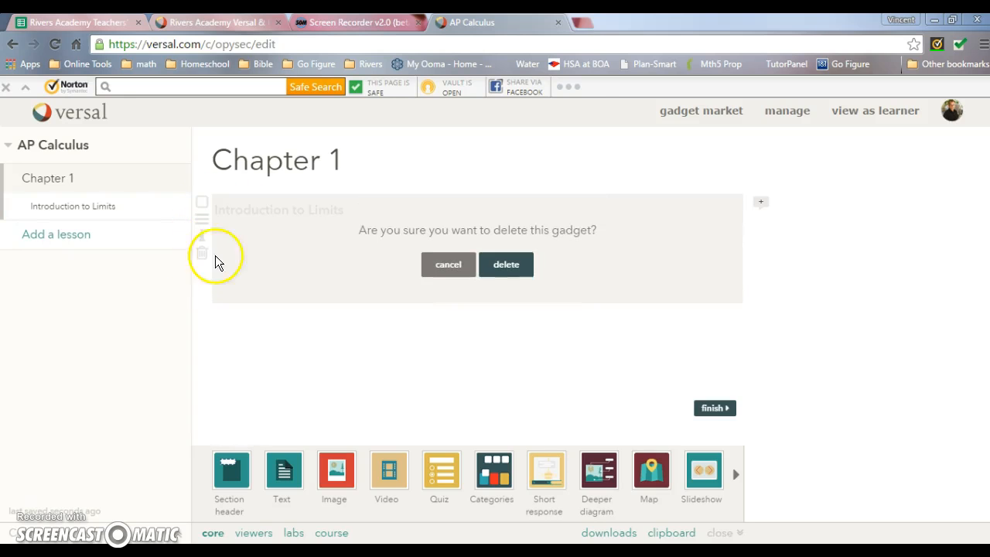
{"action": "left_click", "coordinate": [447, 269]}
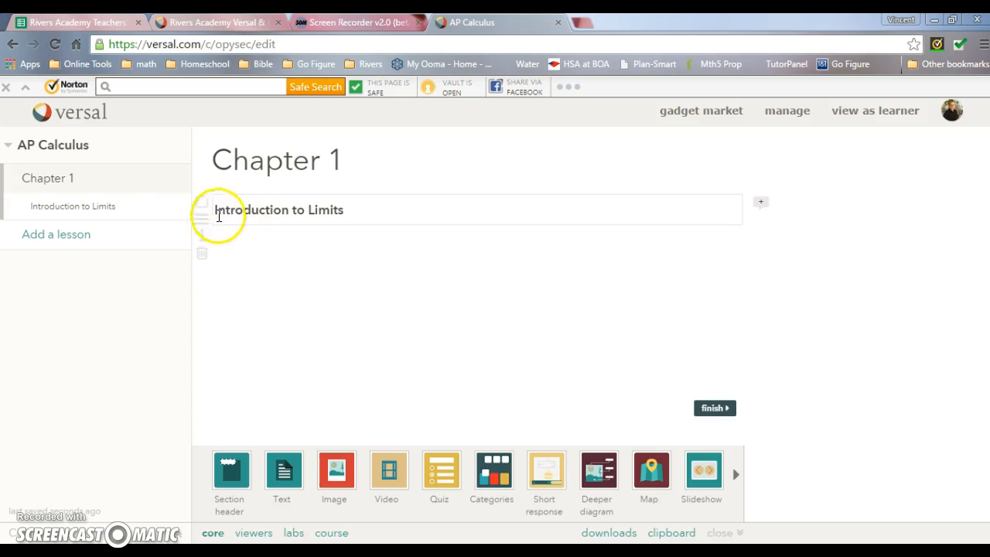
{"action": "left_click_drag", "start_coordinate": [204, 227], "coordinate": [232, 208]}
{"action": "left_click", "coordinate": [203, 206]}
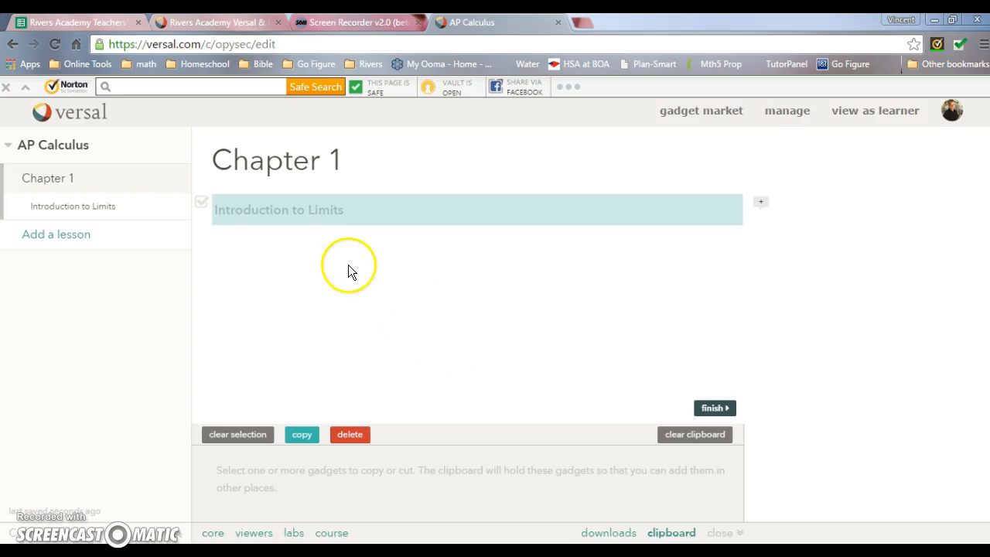
{"action": "left_click", "coordinate": [202, 203]}
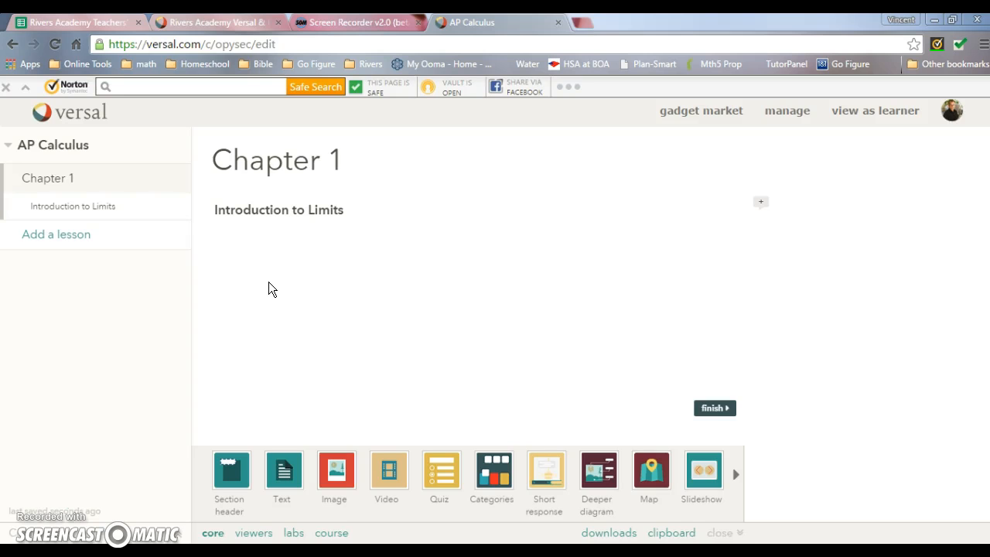
Add a text gadget below the section header reading "This is some explanation or some introduction text about limits"
{"action": "left_click_drag", "start_coordinate": [283, 469], "coordinate": [275, 264]}
{"action": "left_click", "coordinate": [290, 237]}
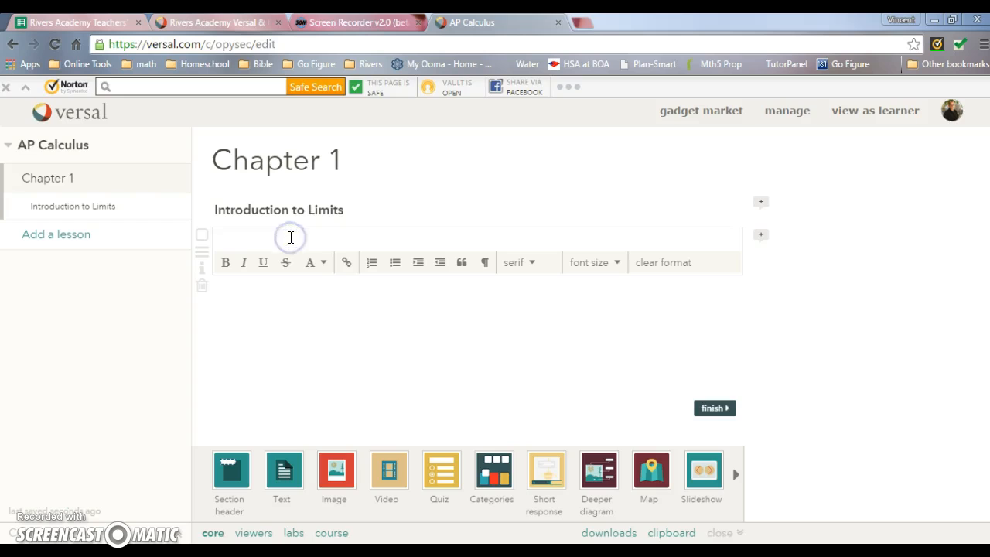
{"action": "type", "text": "This is some explanation or some introduction text about limits"}
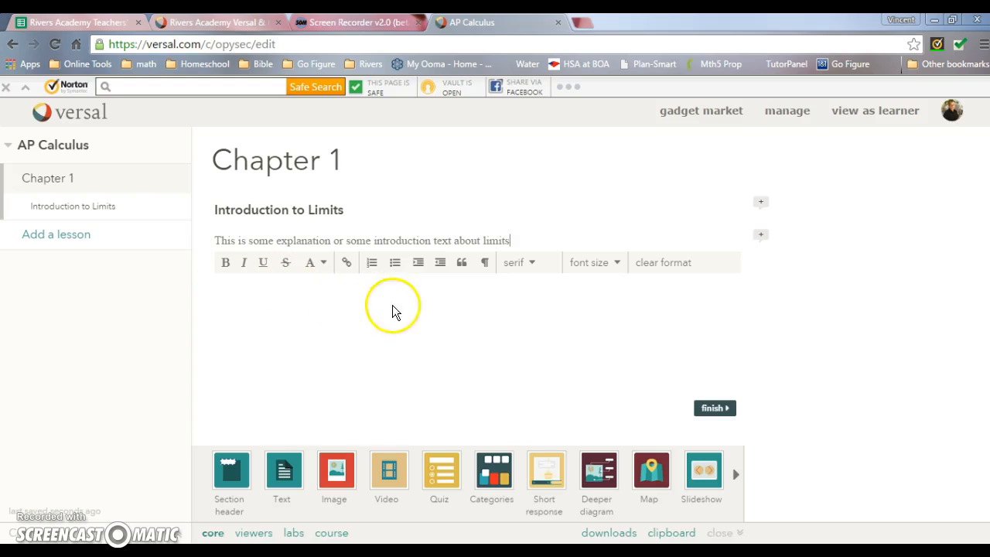
{"action": "left_click", "coordinate": [619, 267]}
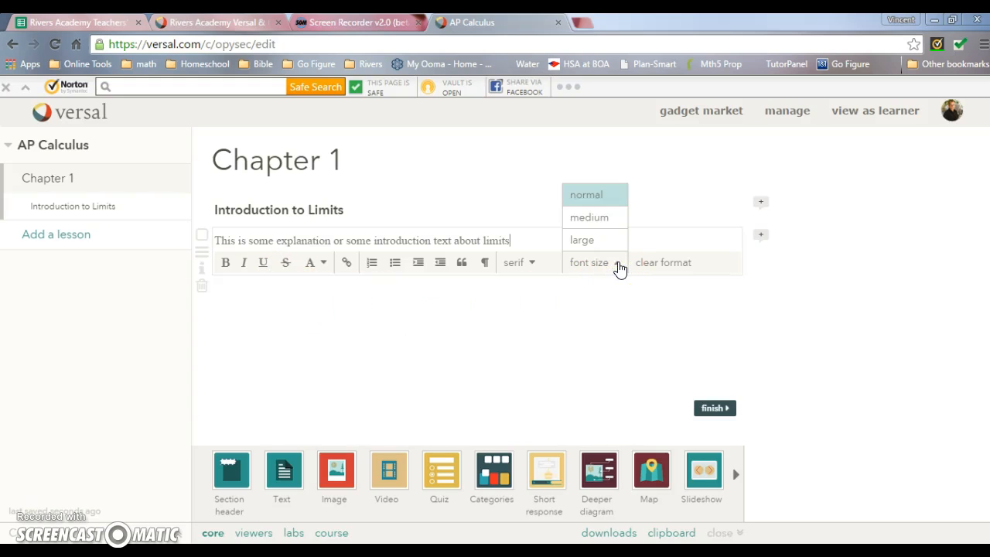
{"action": "left_click", "coordinate": [533, 265]}
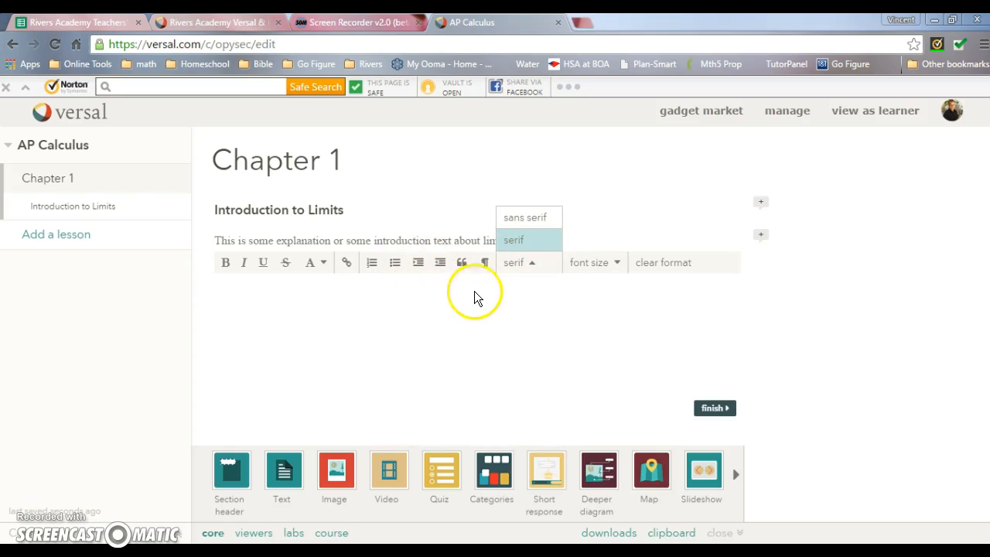
{"action": "left_click", "coordinate": [324, 263]}
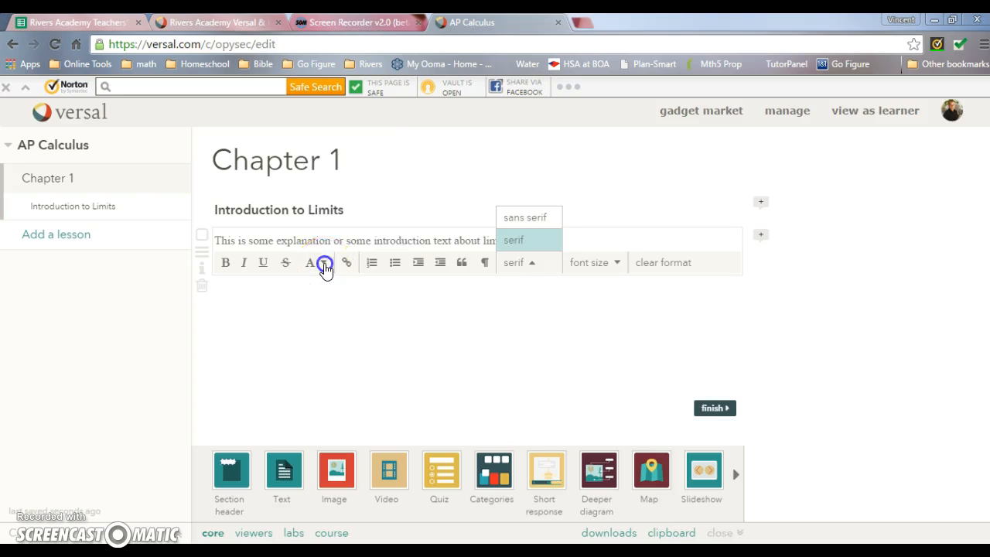
{"action": "left_click", "coordinate": [379, 229]}
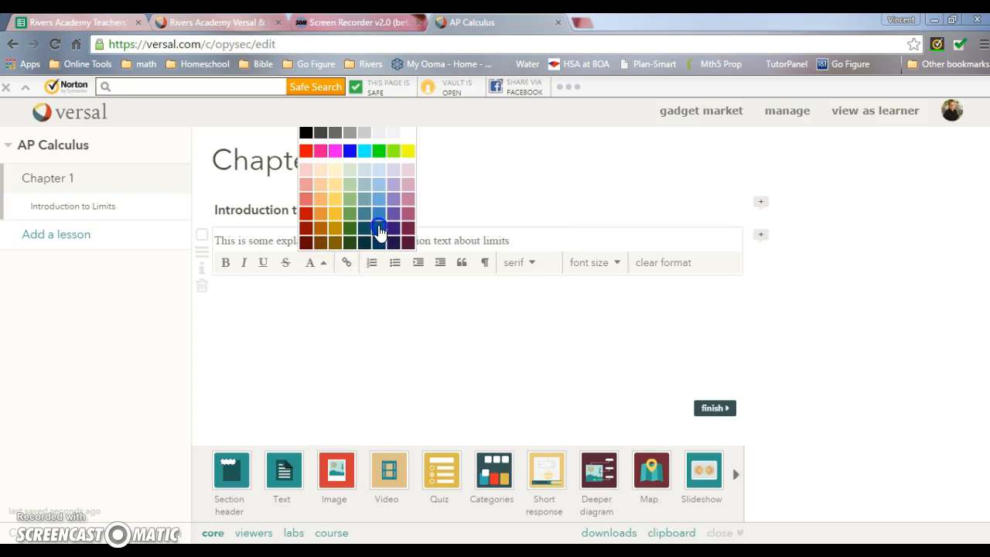
Color the whole introduction sentence below the section header blue
{"action": "left_click_drag", "start_coordinate": [526, 238], "coordinate": [194, 224]}
{"action": "left_click", "coordinate": [325, 263]}
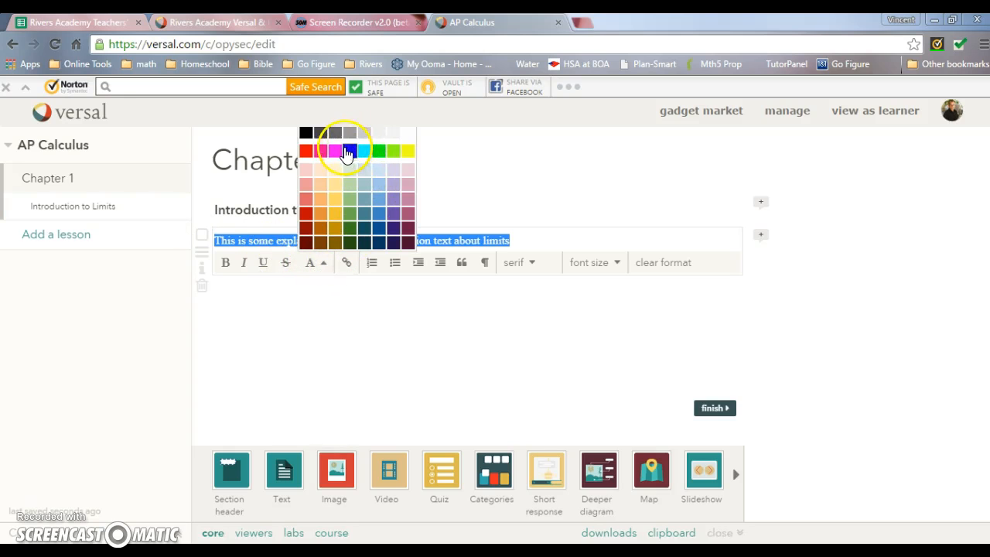
{"action": "left_click", "coordinate": [347, 153]}
{"action": "left_click", "coordinate": [421, 341]}
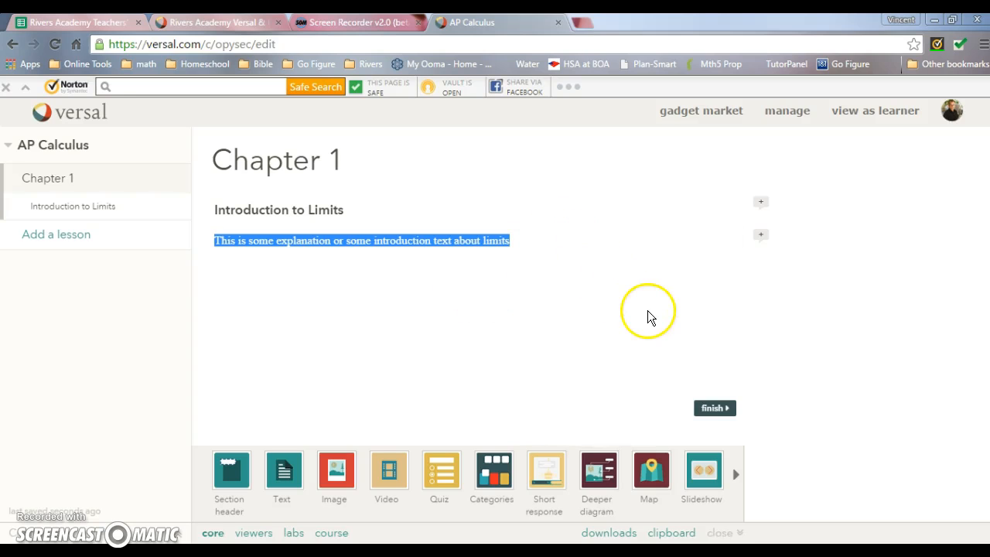
{"action": "left_click", "coordinate": [628, 240]}
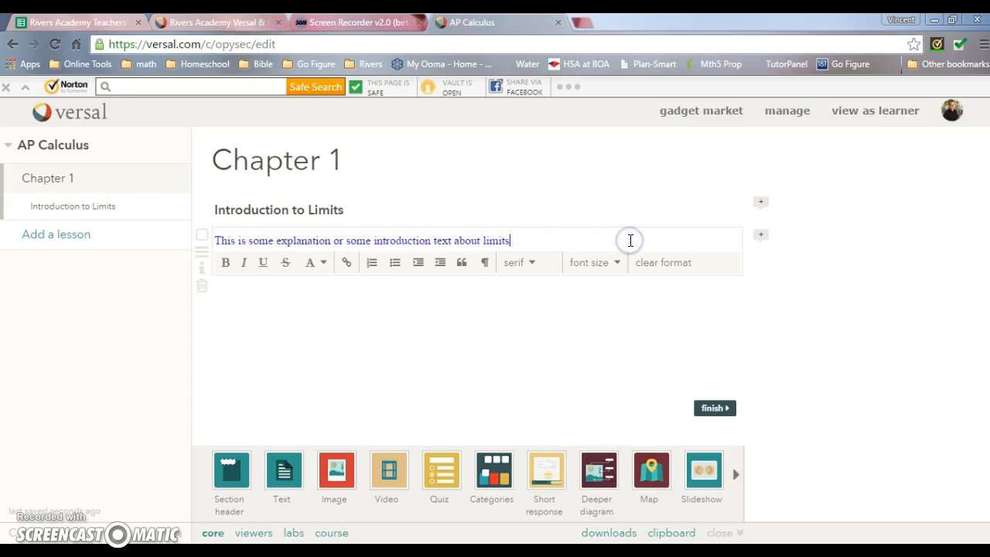
{"action": "left_click", "coordinate": [524, 333]}
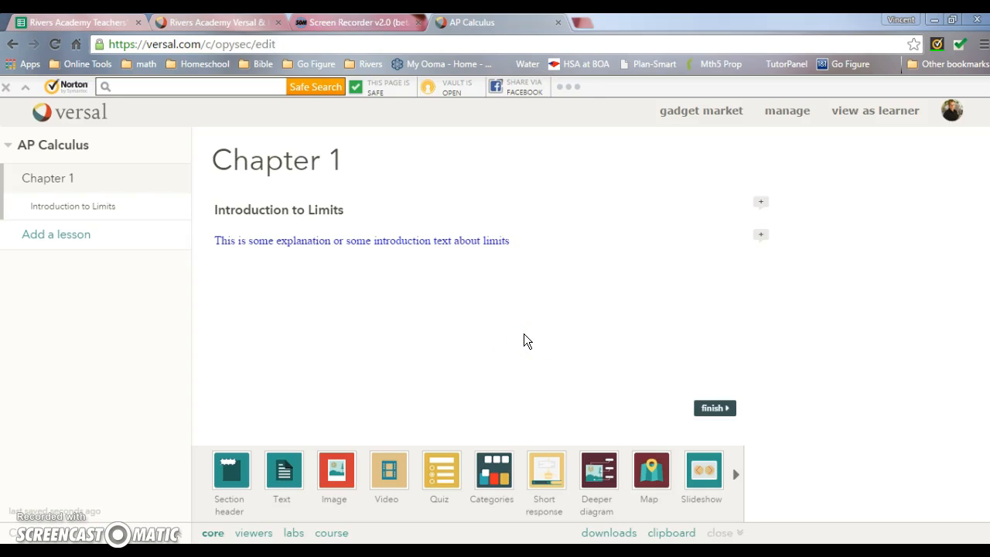
Change the introduction sentence's font to sans serif and its font size to medium
{"action": "left_click_drag", "start_coordinate": [518, 238], "coordinate": [207, 242]}
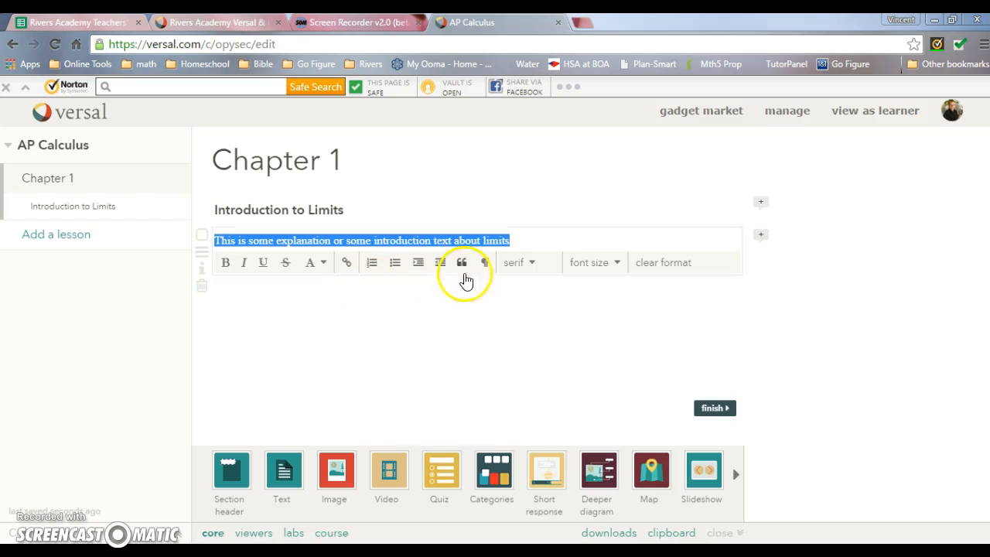
{"action": "left_click", "coordinate": [531, 264]}
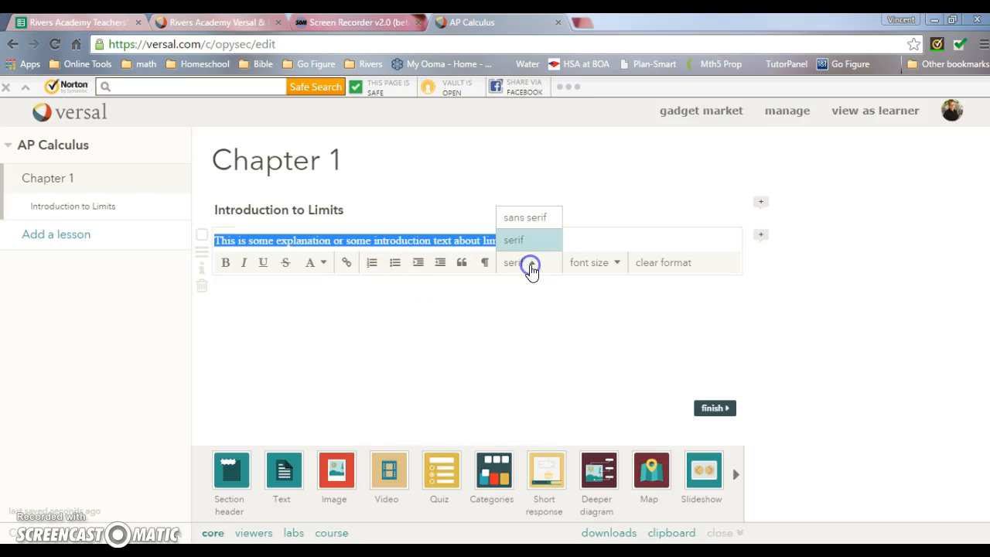
{"action": "left_click", "coordinate": [537, 216]}
{"action": "left_click", "coordinate": [600, 263]}
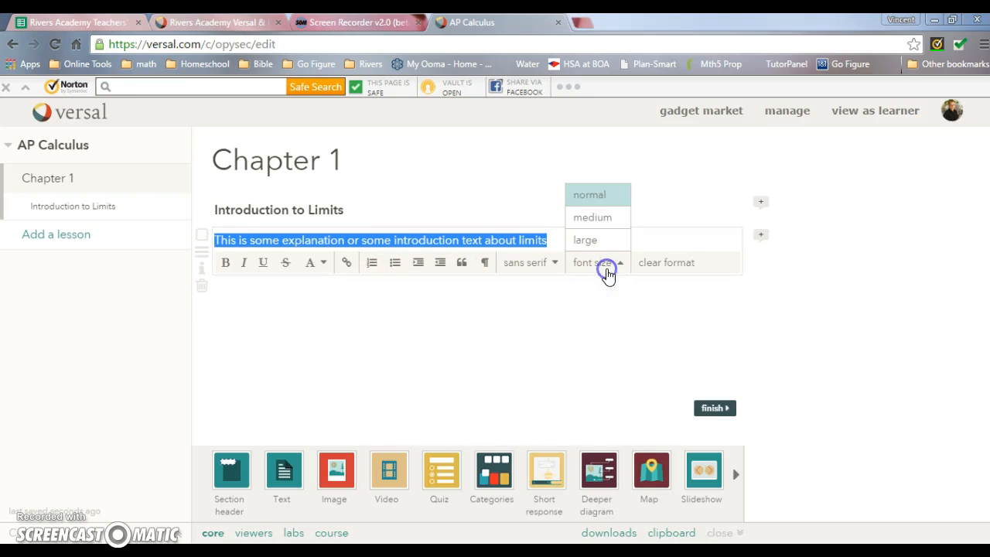
{"action": "left_click", "coordinate": [610, 226]}
{"action": "left_click", "coordinate": [522, 318]}
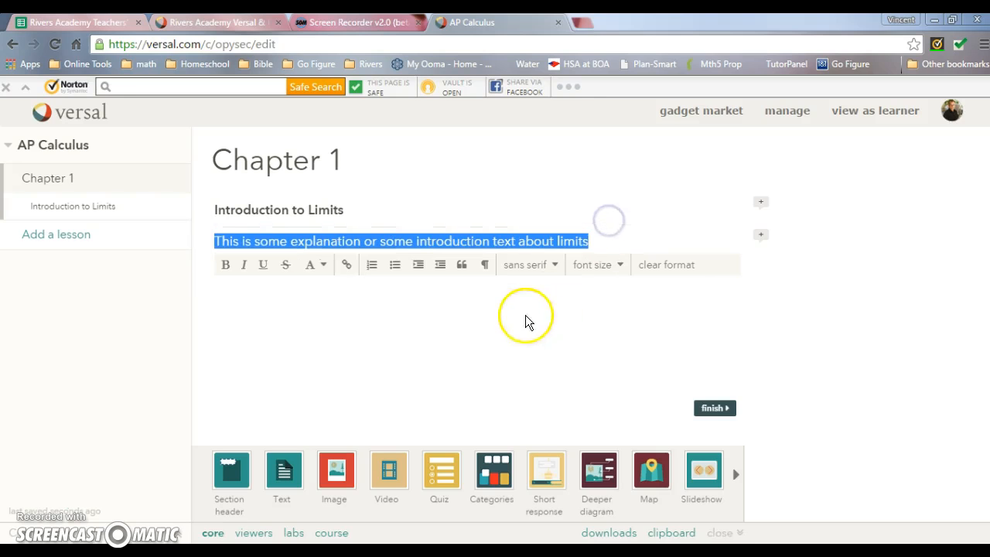
{"action": "left_click", "coordinate": [645, 242]}
{"action": "left_click", "coordinate": [705, 319]}
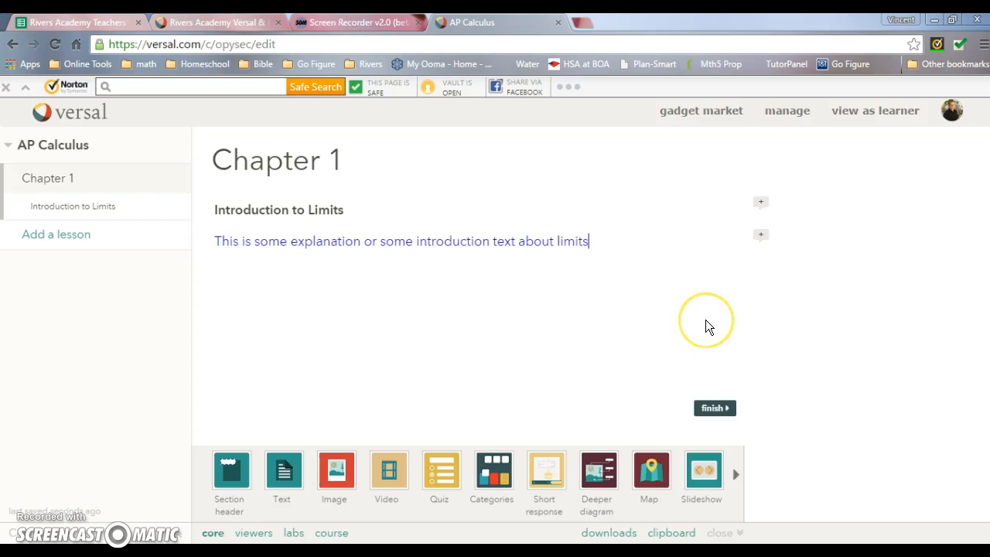